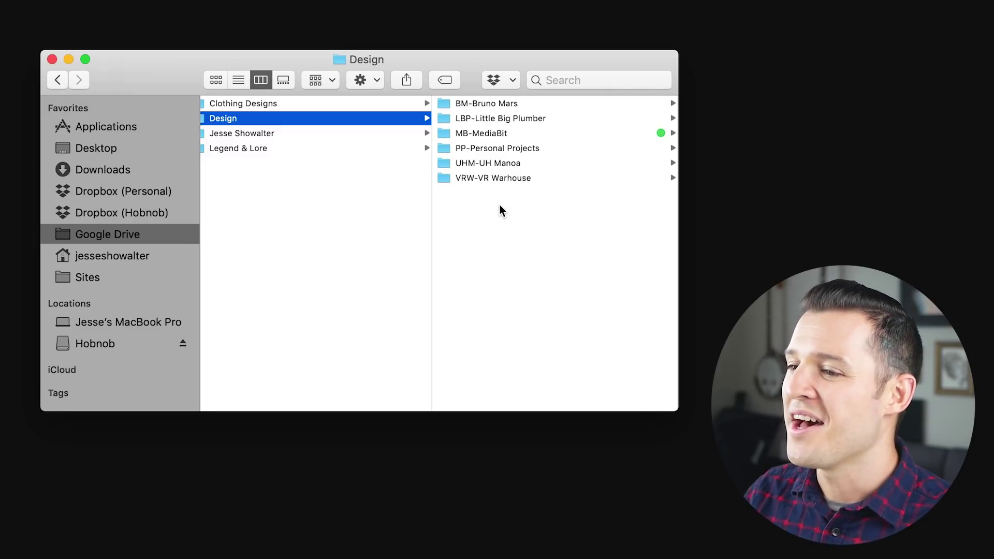
Open the VRW-VR Warhouse client folder and show the contents of its 0-client docs folder.
left_click(499, 181)
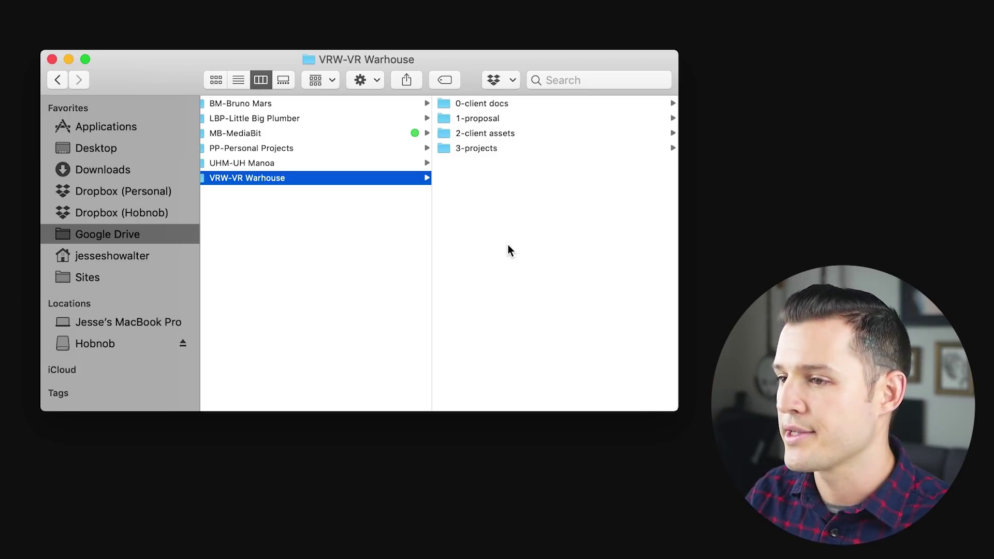
left_click(476, 103)
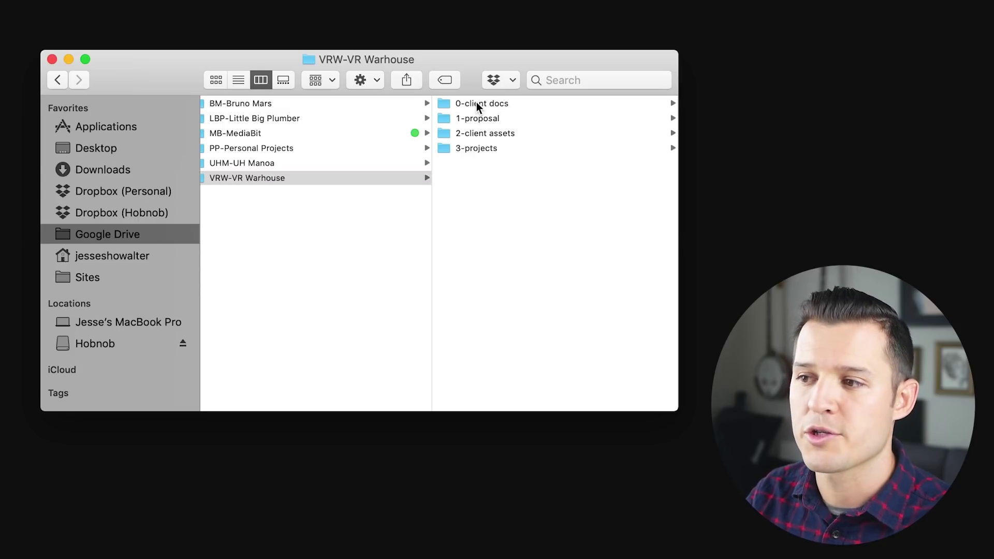
left_click(476, 103)
left_click_drag(433, 323, 423, 321)
scroll(400, 307, "left", 1)
scroll(400, 307, "right", 1)
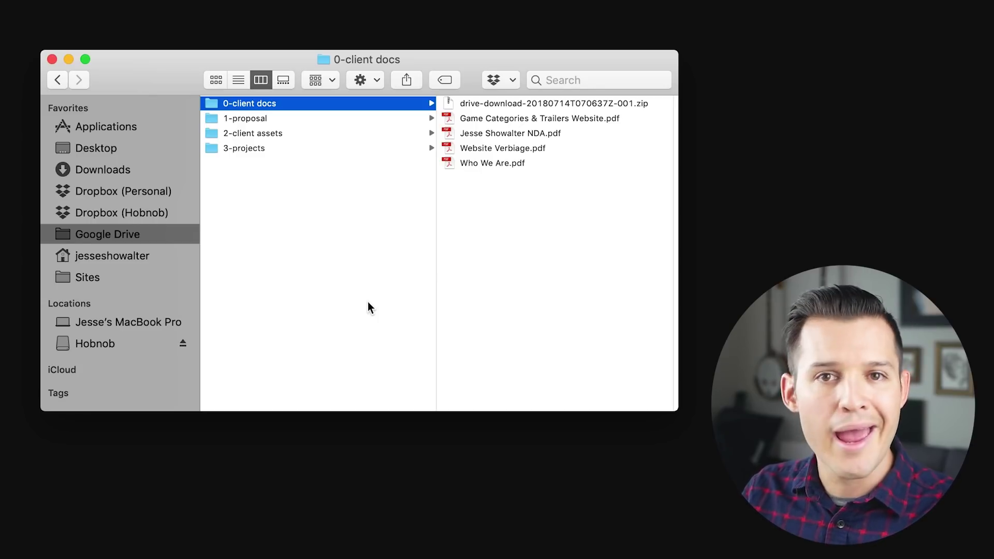
Preview the PDFs in 0-client docs, including Who We Are, Website Verbiage and Game Categories & Trailers Website.
left_click(484, 164)
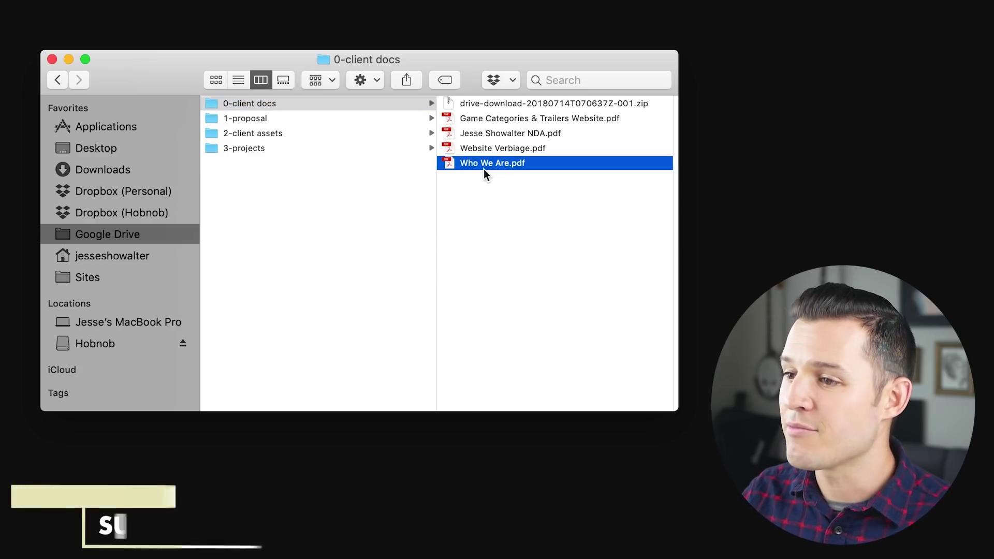
left_click(312, 151)
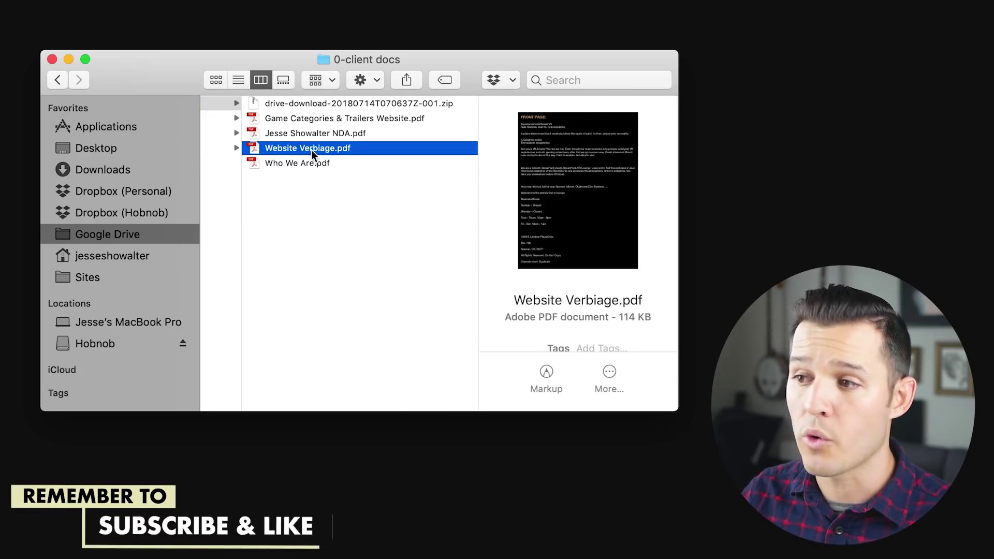
left_click(315, 120)
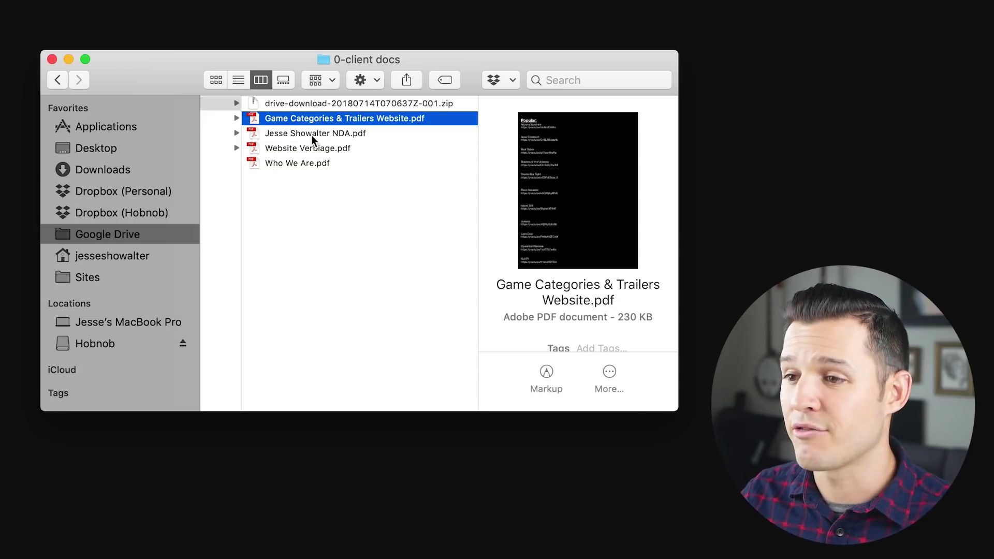
left_click(312, 136)
left_click(334, 234)
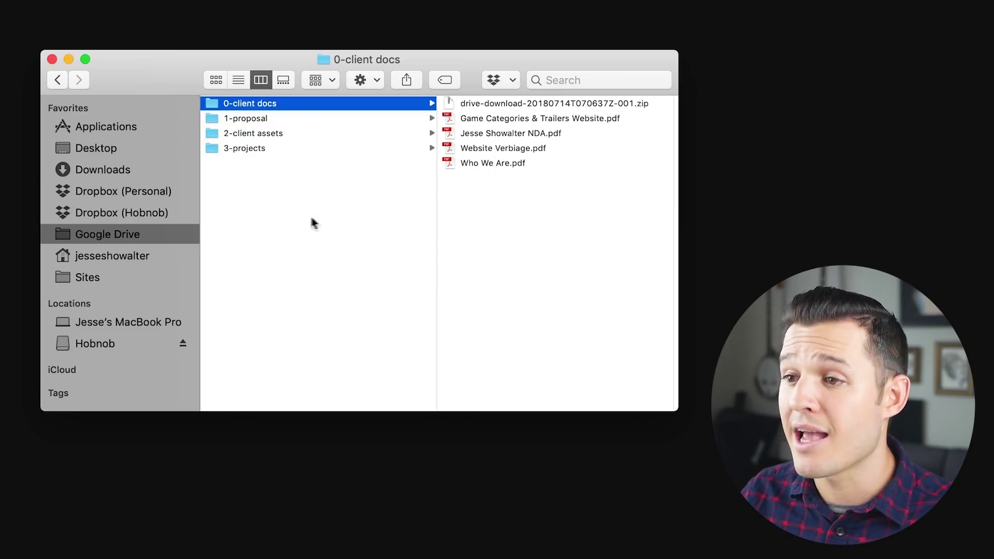
Open the 1-proposal folder, preview vrwarehouse-web-proposal.pdf and look into the compt-set folder.
left_click(314, 130)
left_click(307, 119)
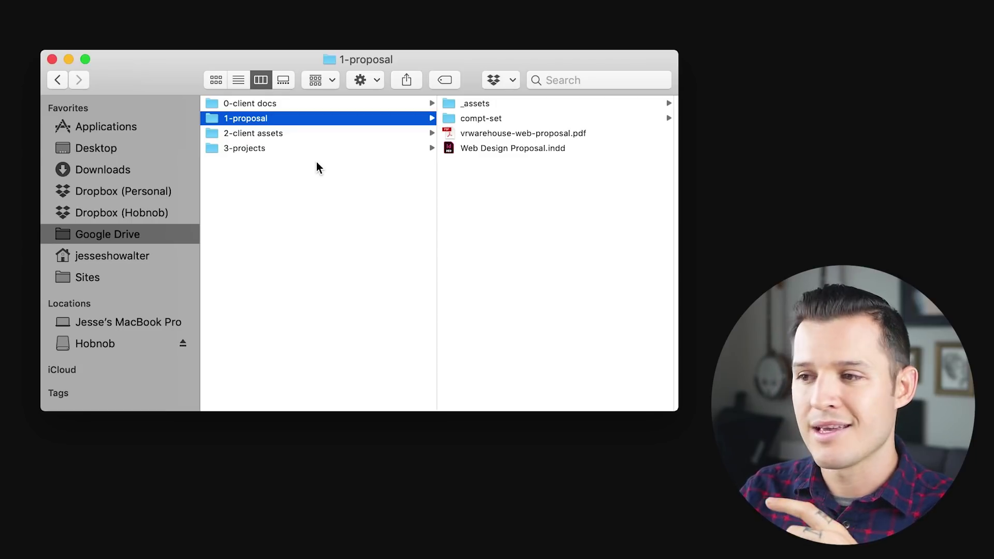
left_click(573, 134)
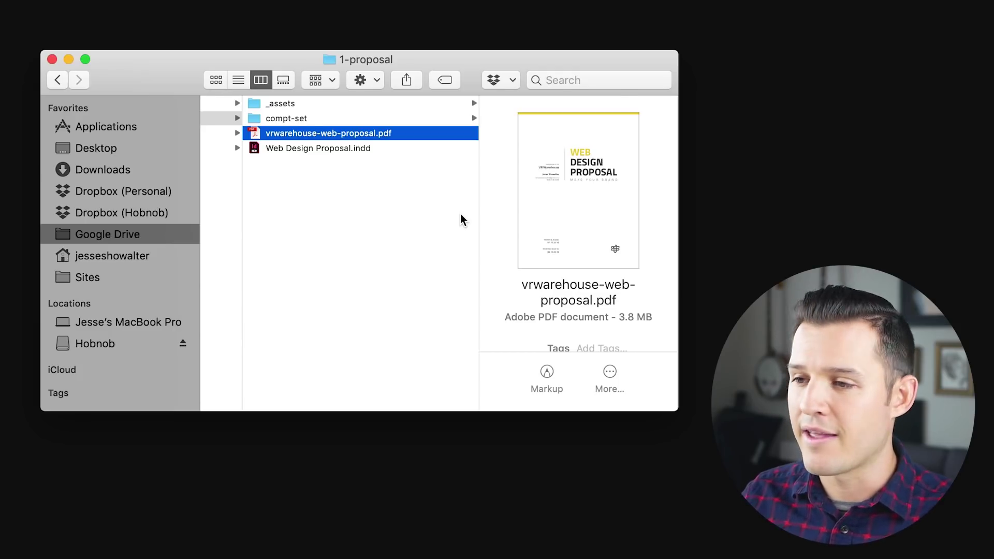
left_click(301, 119)
Enlarge the window and examine the Logo and logo-revisions folders in 2-client assets, previewing vr warehouse logo.png and vr-warehouse-logo-small.png.
left_click_drag(674, 412, 806, 474)
left_click_drag(445, 3, 455, 27)
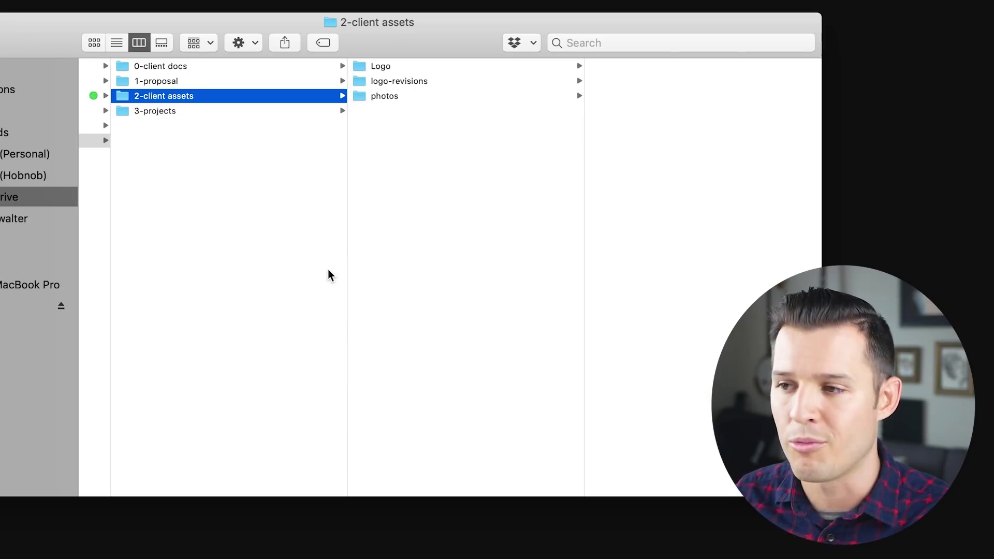
left_click(412, 66)
left_click(628, 69)
left_click(526, 113)
left_click(467, 126)
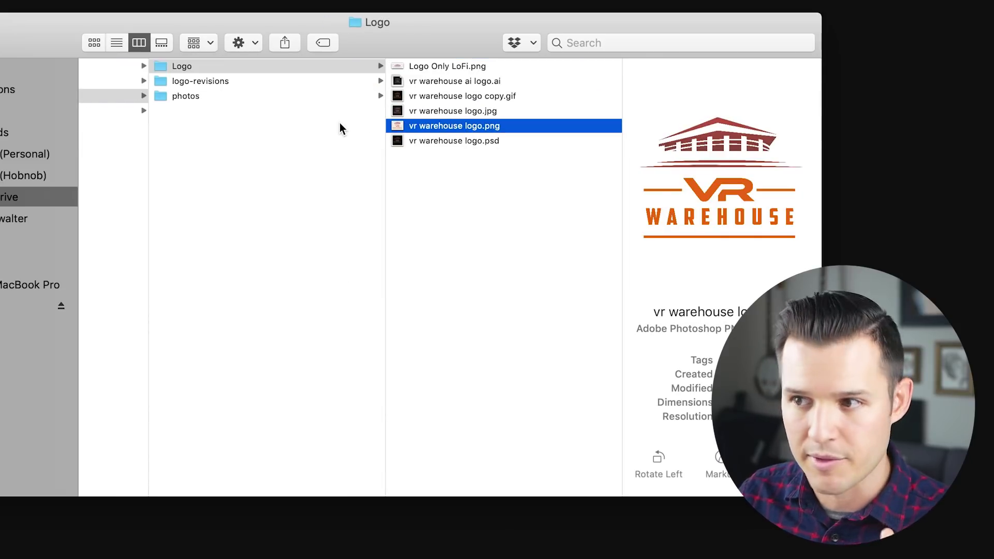
left_click(288, 97)
left_click(271, 79)
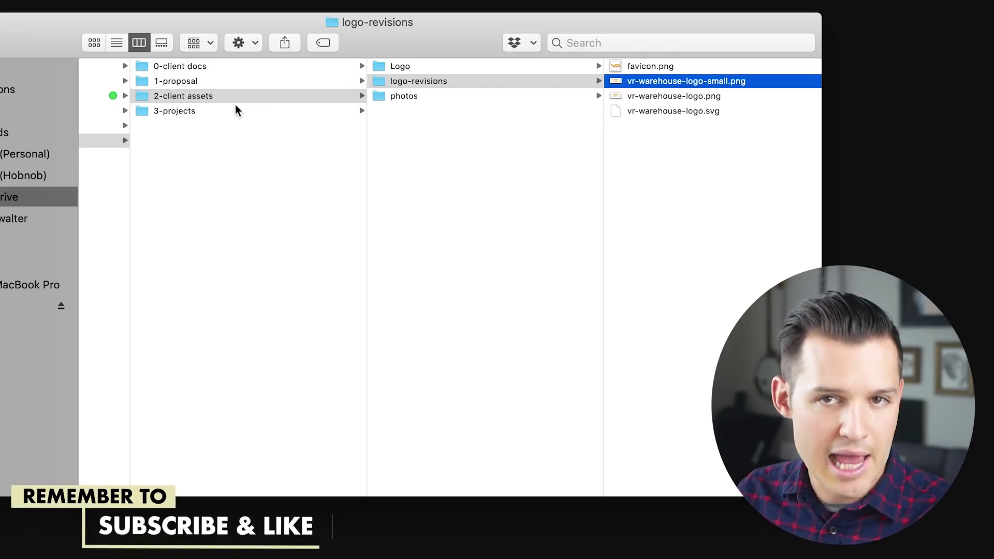
Look through the banner and website-redesign folders in 3-projects and preview bannerv3.psd.
left_click(227, 114)
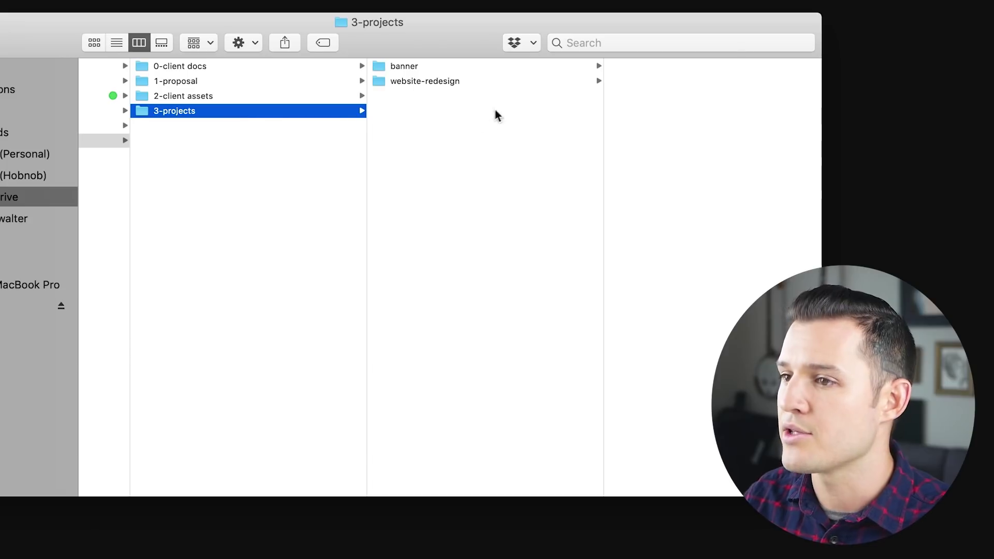
left_click(433, 67)
left_click(396, 82)
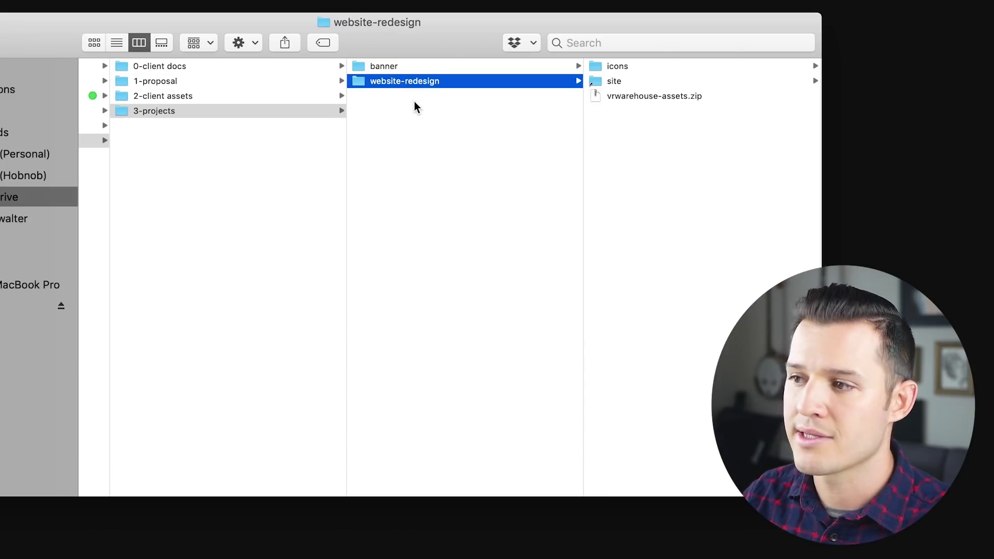
left_click(408, 66)
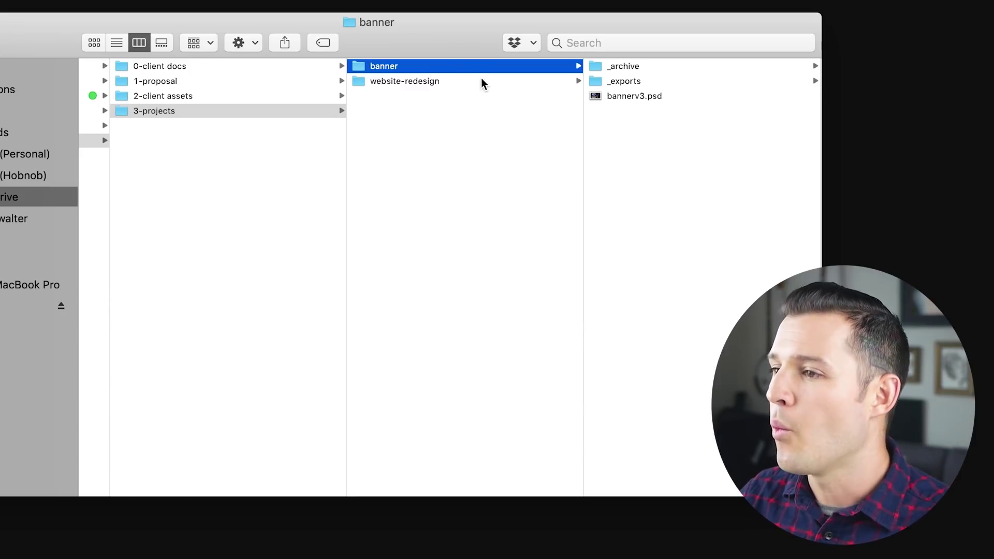
left_click(662, 100)
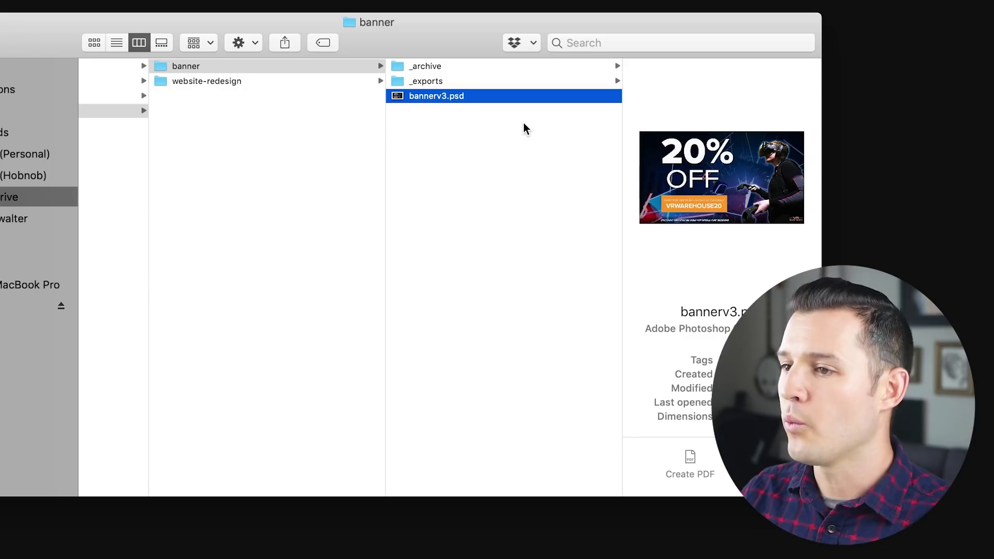
Move bannerv3.psd into the banner project's _archive folder and place a copy back in the banner folder.
left_click(459, 66)
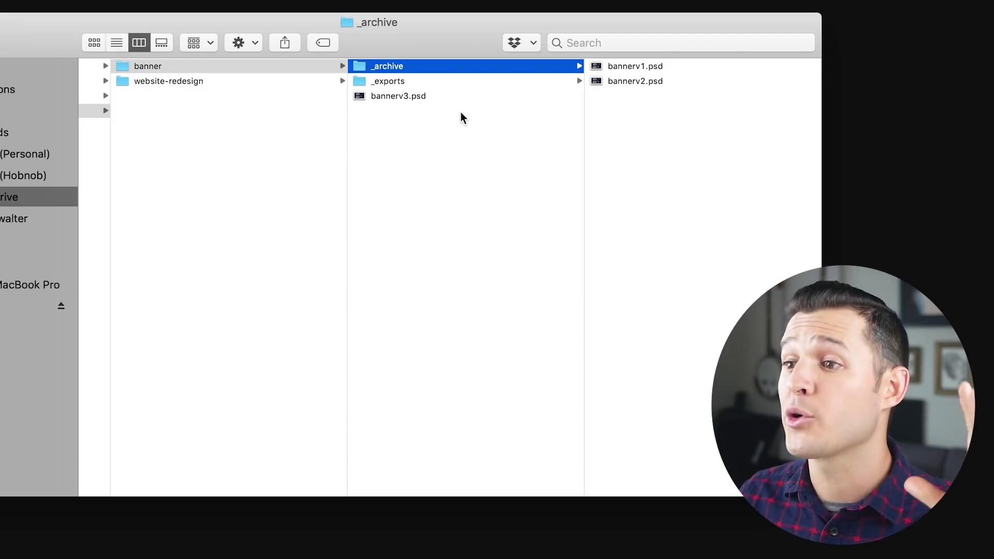
left_click_drag(403, 94, 648, 147)
left_click_drag(639, 97, 444, 185)
Rename the bannerv3.psd file in the banner folder as bannerv4.psd.
left_click(405, 96)
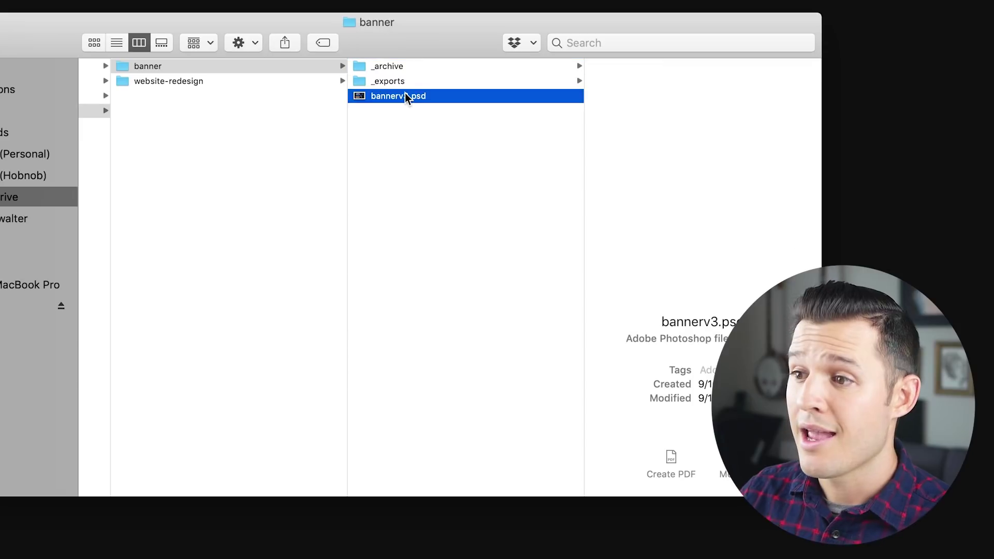
key("Return")
key("Right")
key("BackSpace")
type("4")
key("Return")
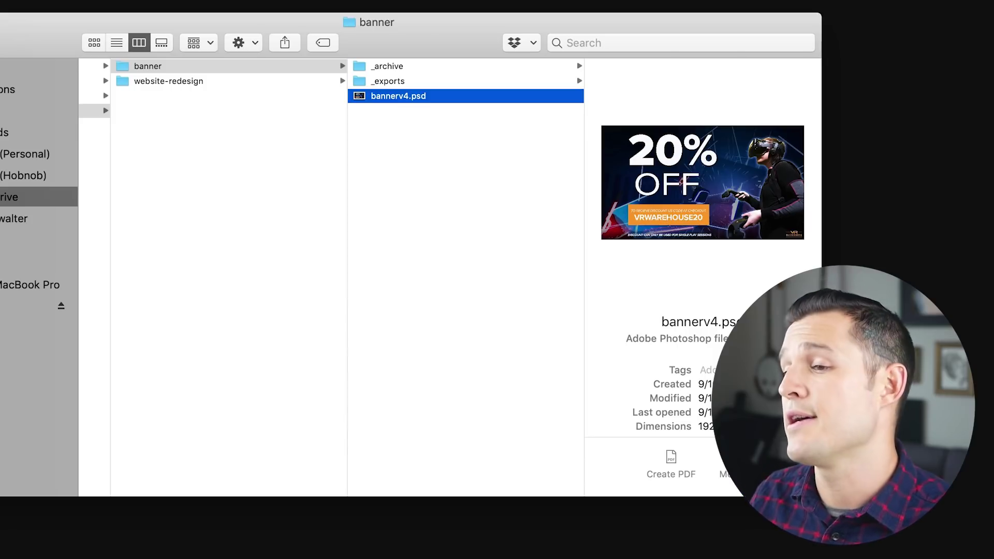
Open the banner project's _exports folder and preview 200ff.jpg, banner.jpg and beat-saber-02.jpg.
left_click(405, 82)
left_click(617, 65)
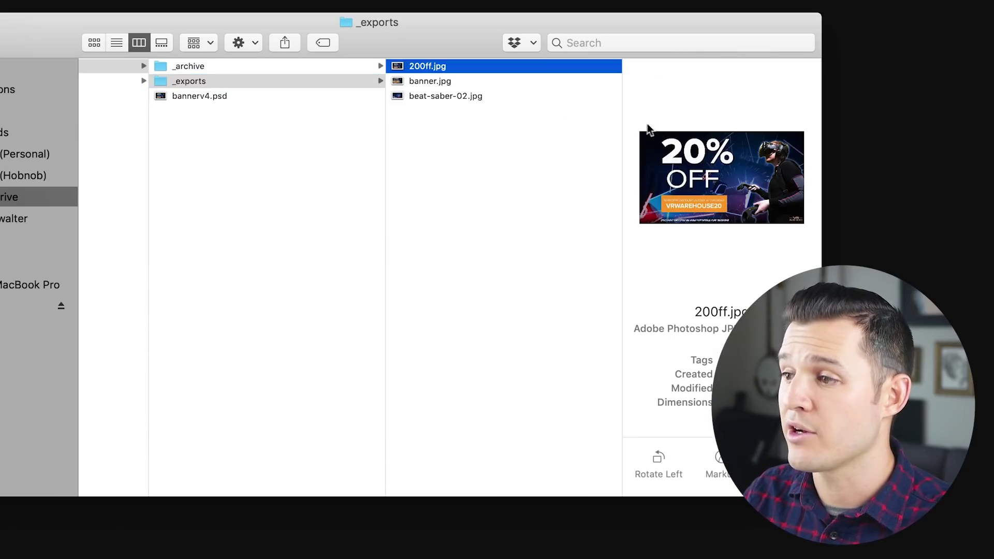
left_click(474, 80)
left_click(474, 98)
left_click(464, 66)
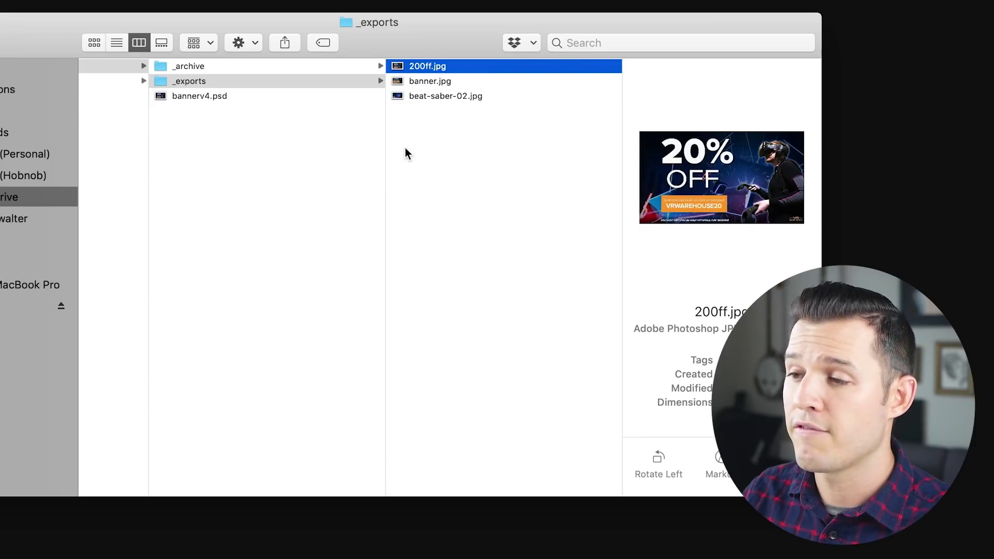
Look through the website-redesign project, viewing its site folder and vrwarehouse-assets.zip.
scroll(405, 147, "left", 5)
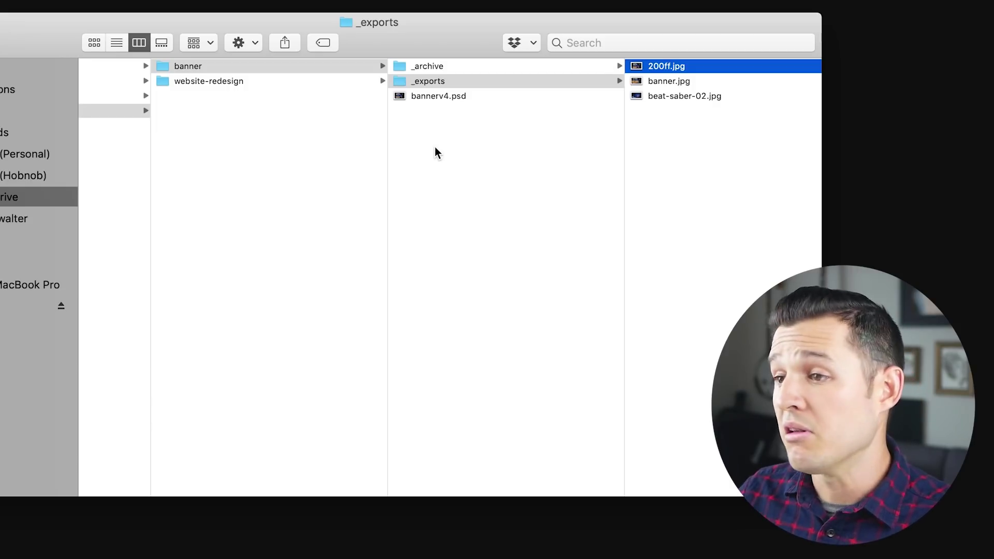
left_click(246, 85)
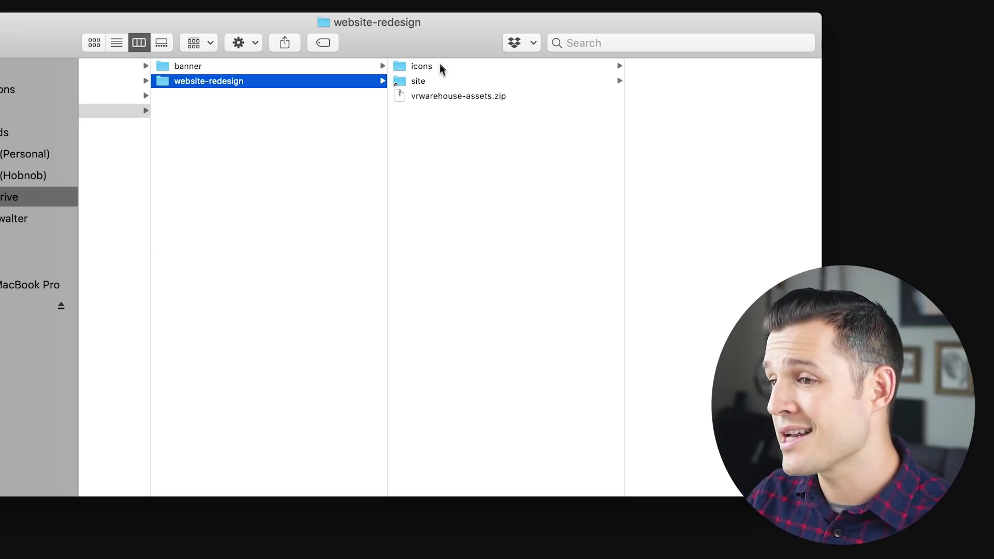
left_click(425, 82)
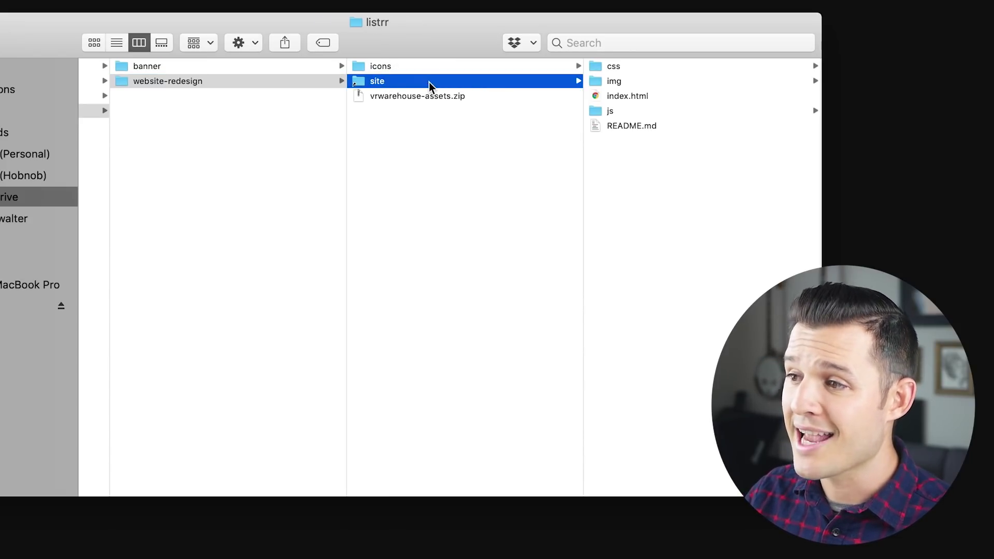
left_click(477, 97)
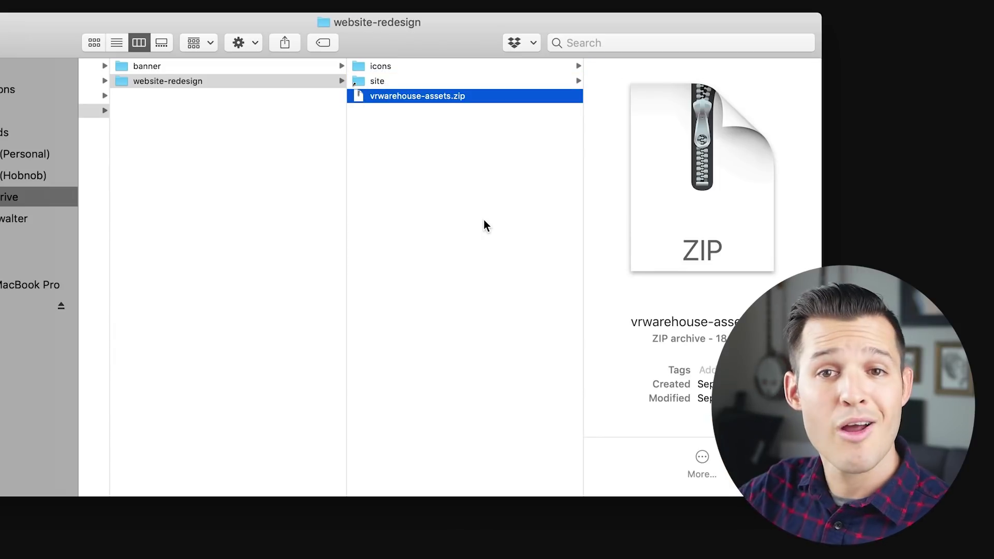
Create a new folder named 4-training inside the VRW-VR Warhouse client folder.
key("Left")
key("Left")
key("Left")
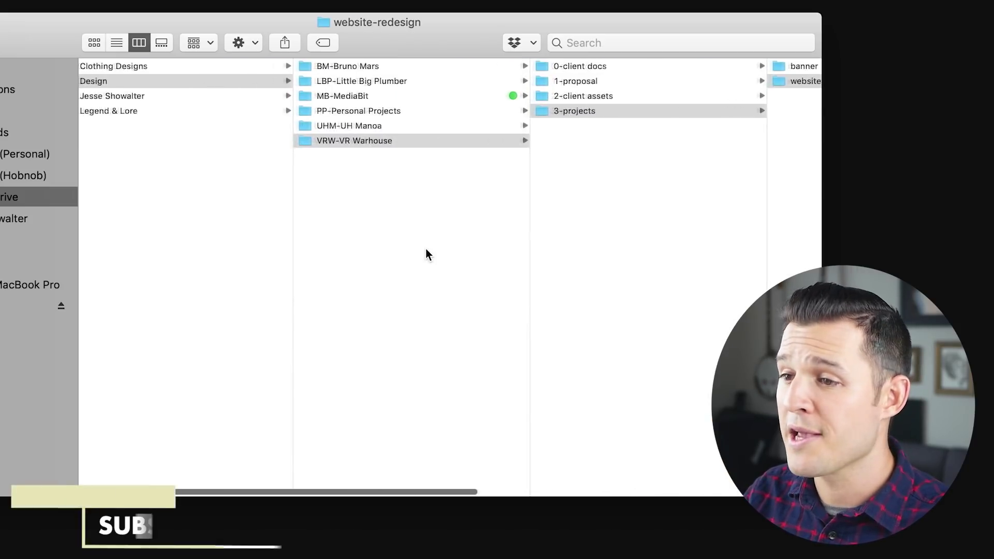
right_click(393, 163)
left_click(398, 167)
type("4-training")
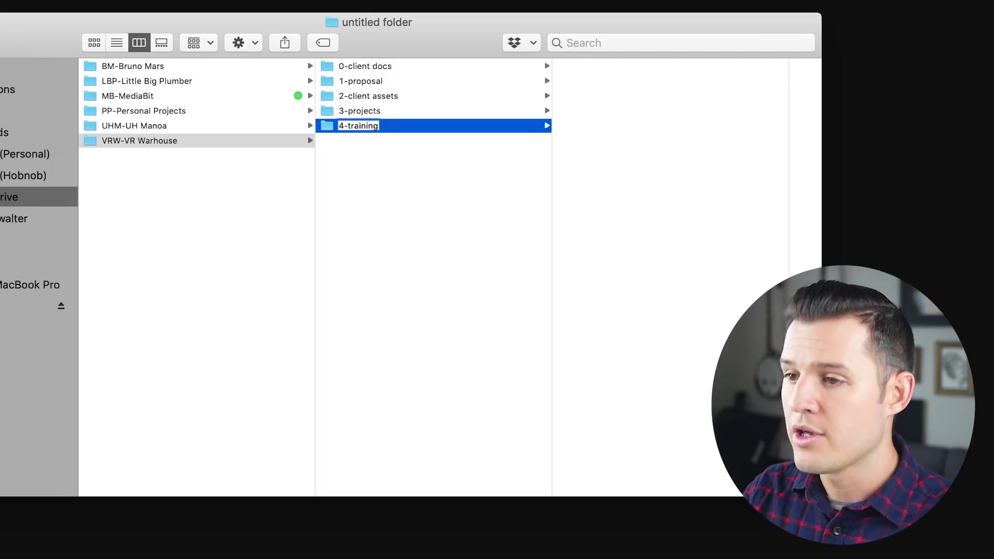
key("Return")
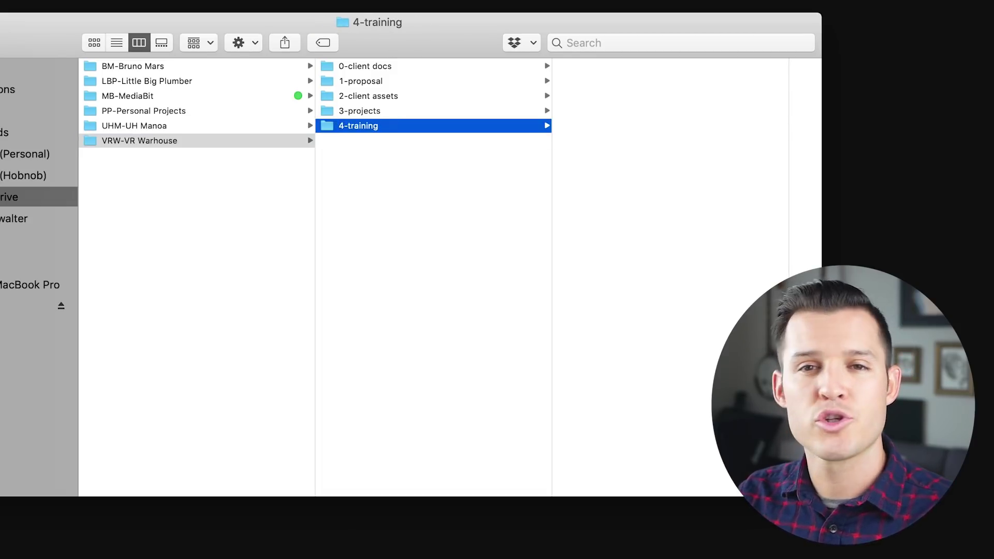